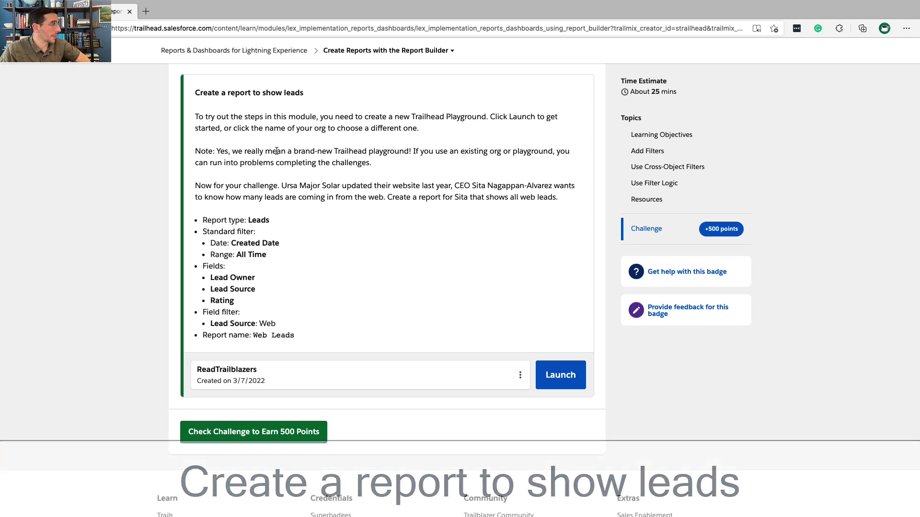
Read the Trailhead challenge's scenario and its required report type for the leads report
triple_click(246, 190)
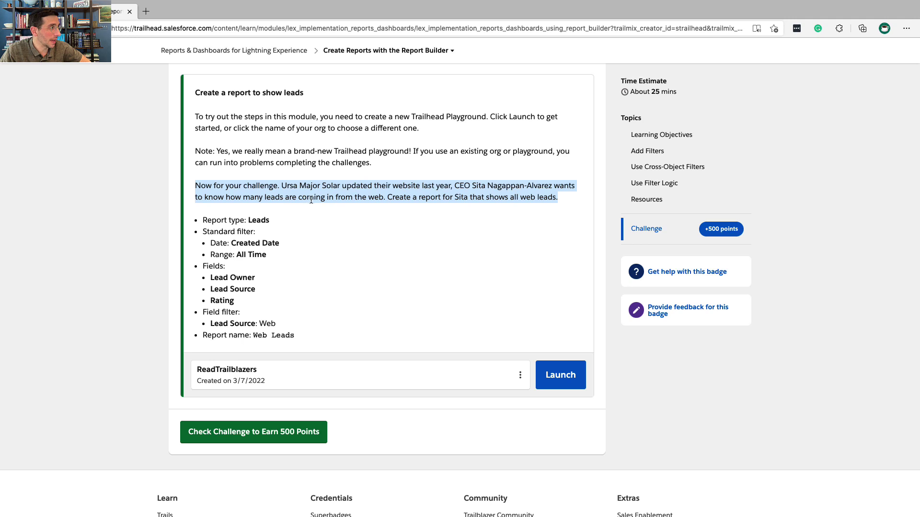
click(386, 201)
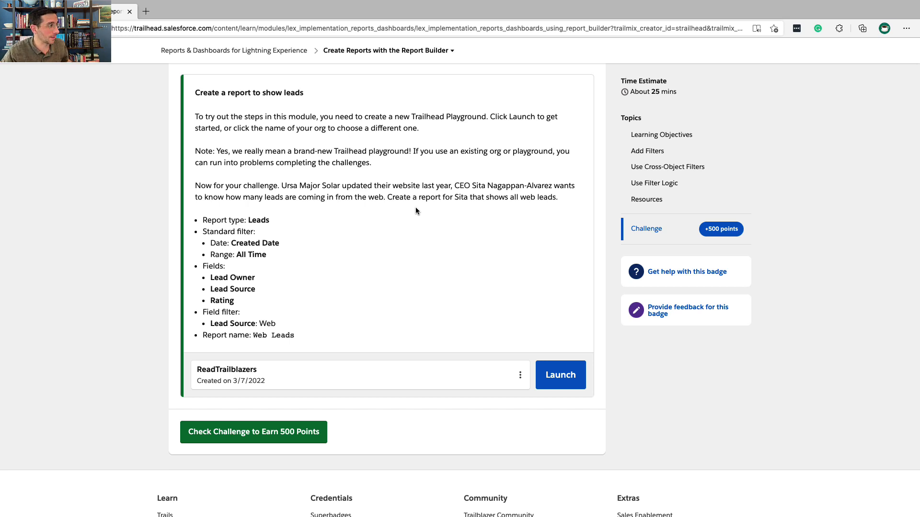
scroll(415, 211, down, 1)
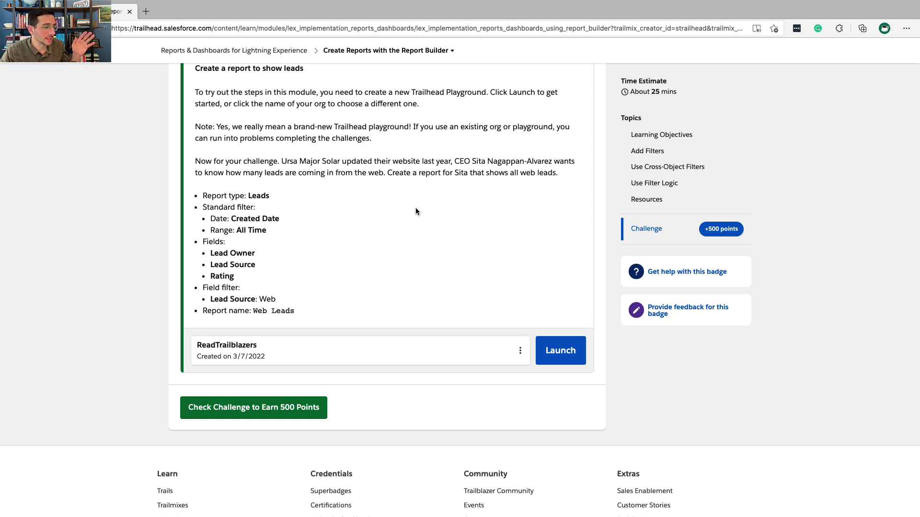
scroll(416, 212, down, 1)
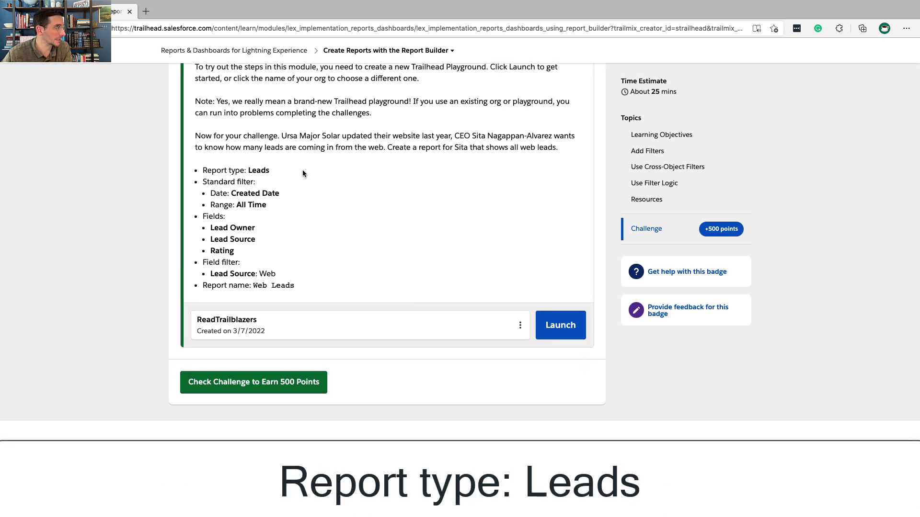
double_click(263, 170)
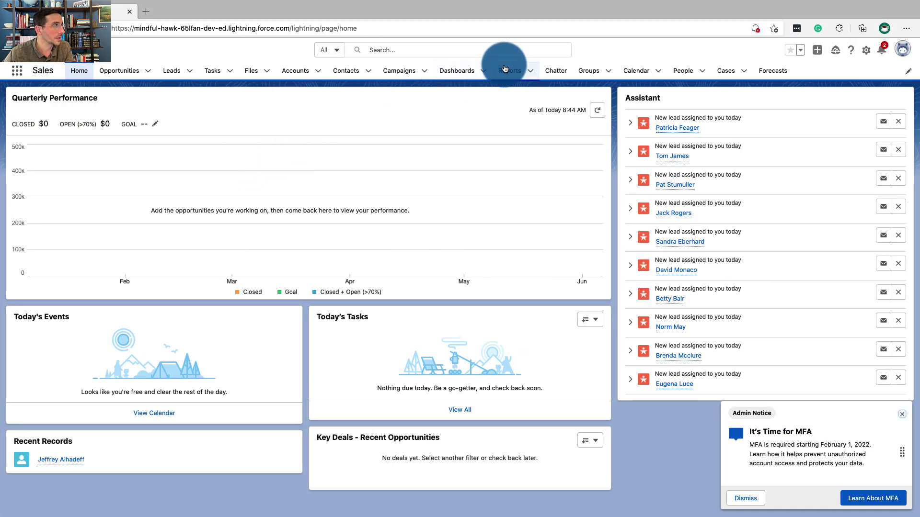
In the Salesforce playground, start a new report with the Leads report type
click(505, 69)
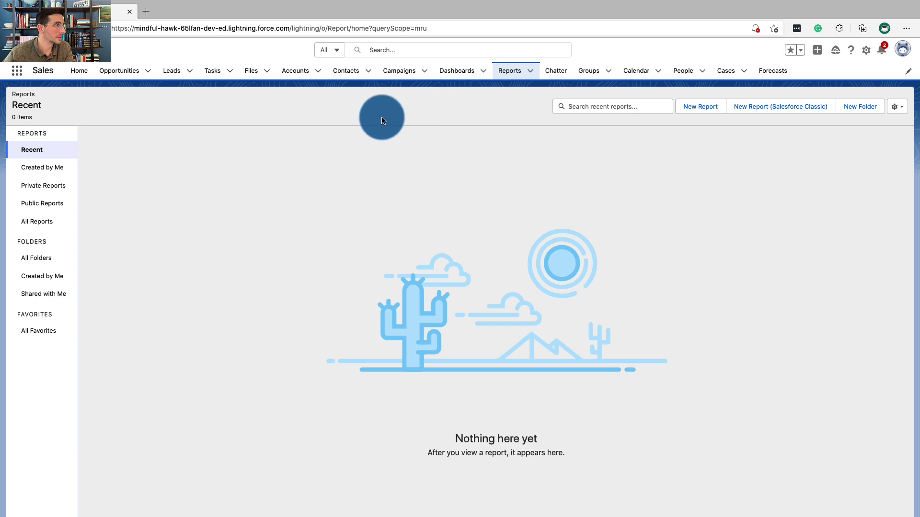
click(700, 107)
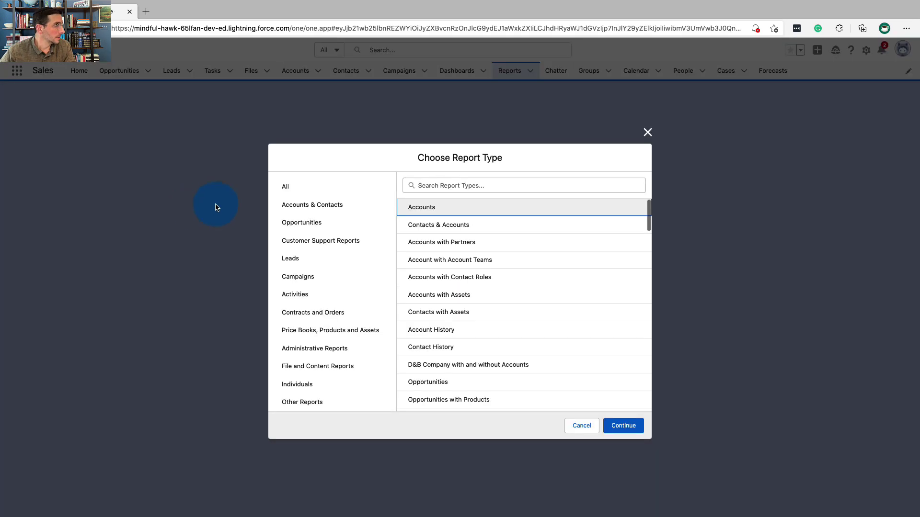
click(421, 186)
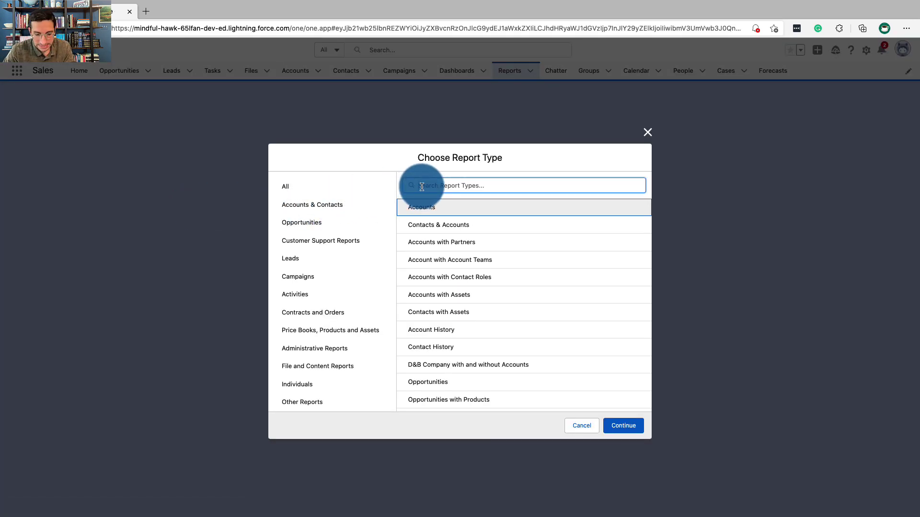
text(Leads)
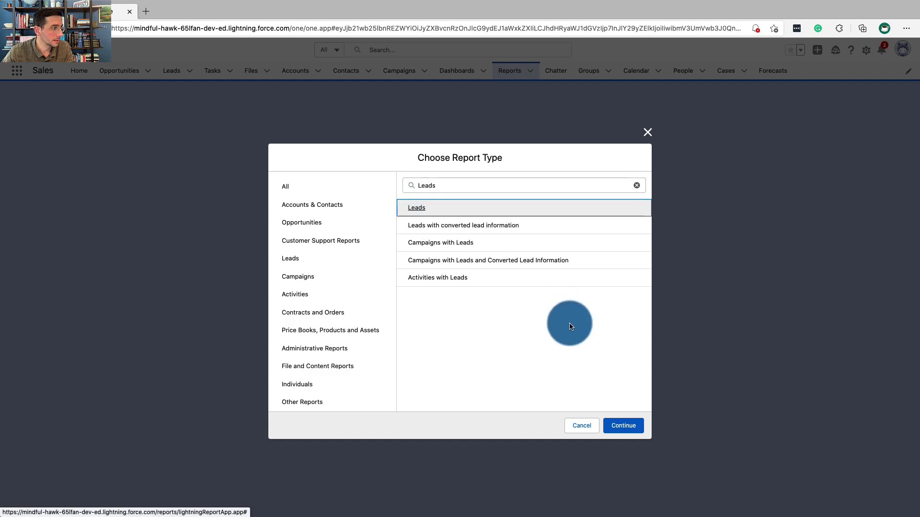
click(625, 426)
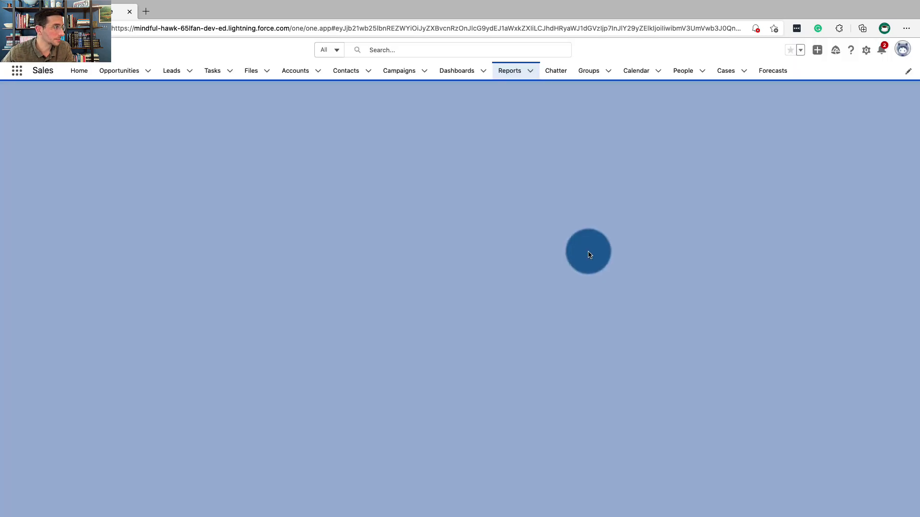
Check the challenge's standard filter requirement and set the report's Create Date filter range to All Time
key(ctrl+Left)
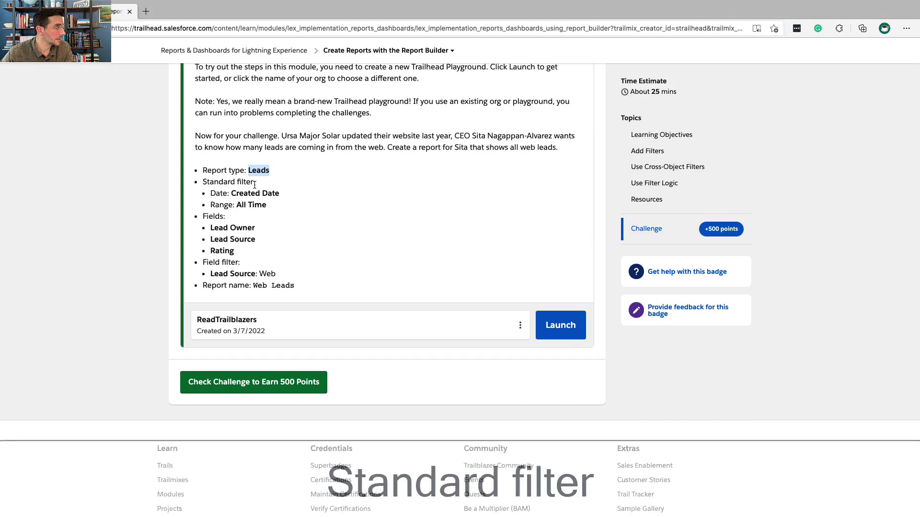
key(ctrl+Right)
click(278, 197)
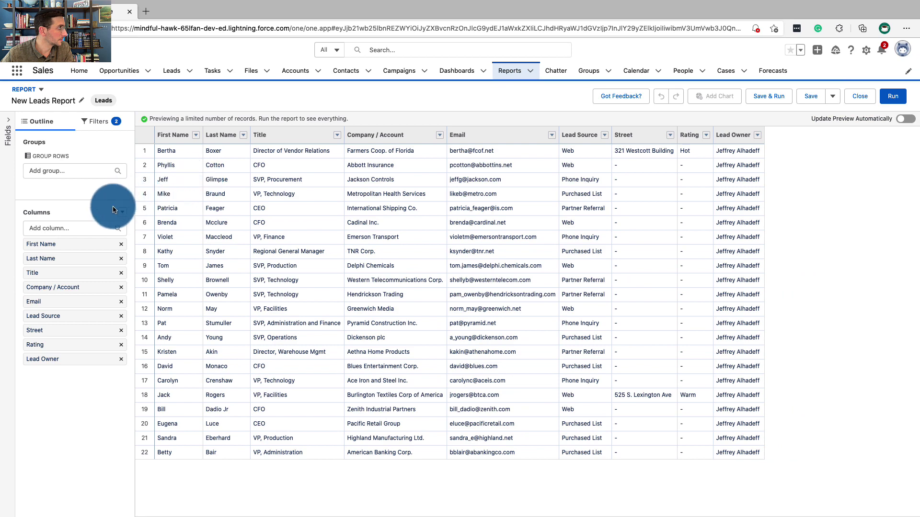
click(101, 121)
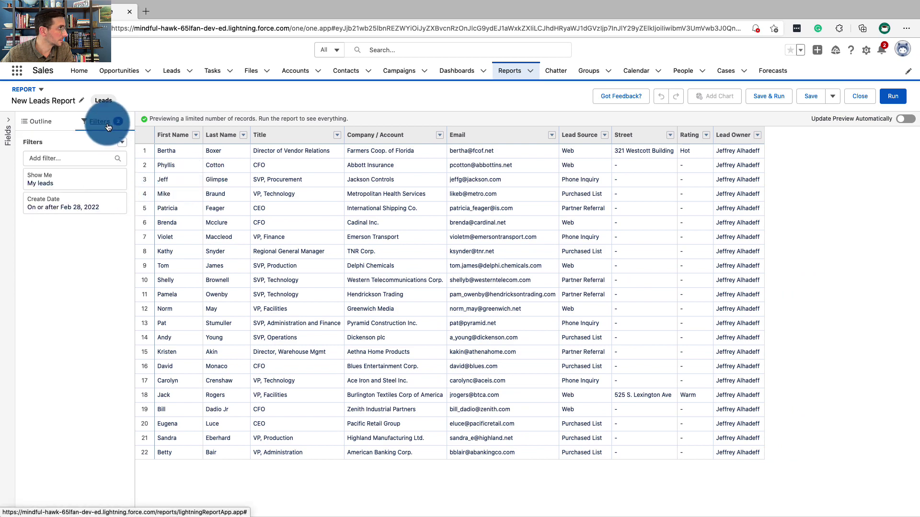
click(93, 203)
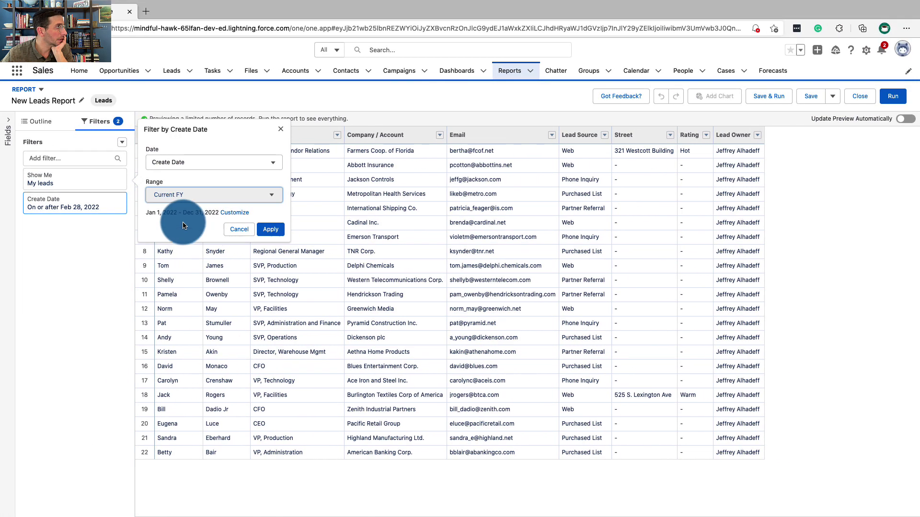
click(186, 195)
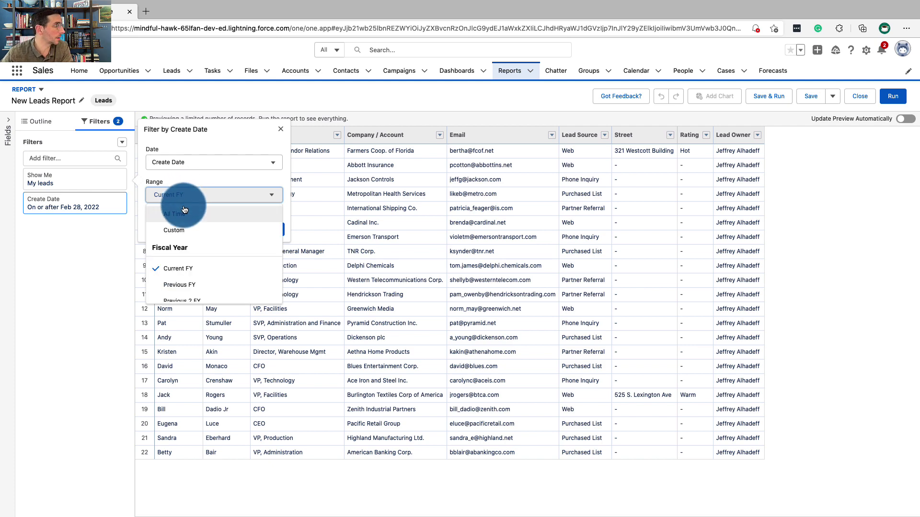
click(181, 209)
click(260, 230)
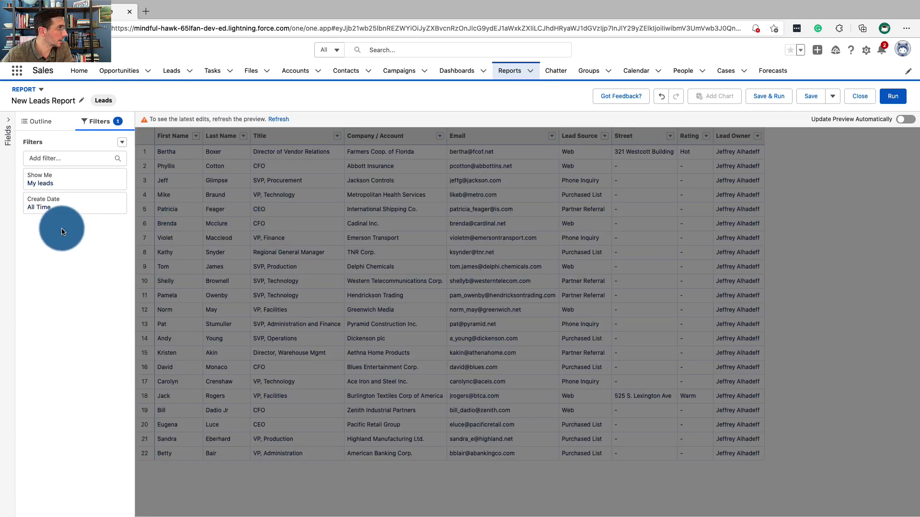
Recheck the standard filter requirement in the challenge and set the report's Show Me filter to All leads
key(ctrl+Left)
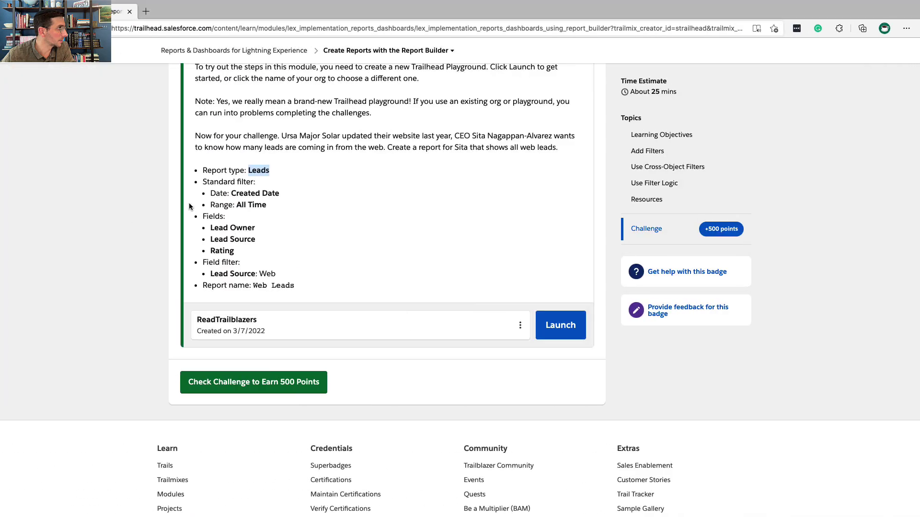
double_click(220, 184)
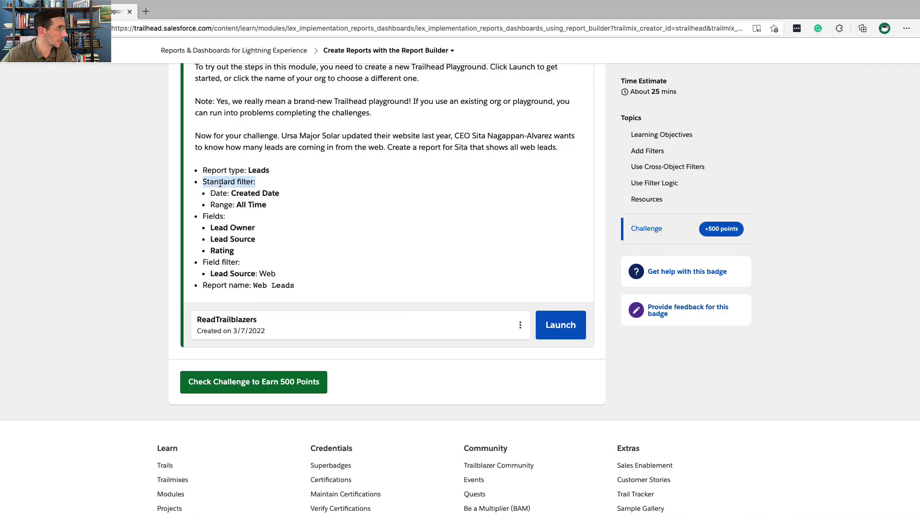
key(ctrl+Right)
click(107, 181)
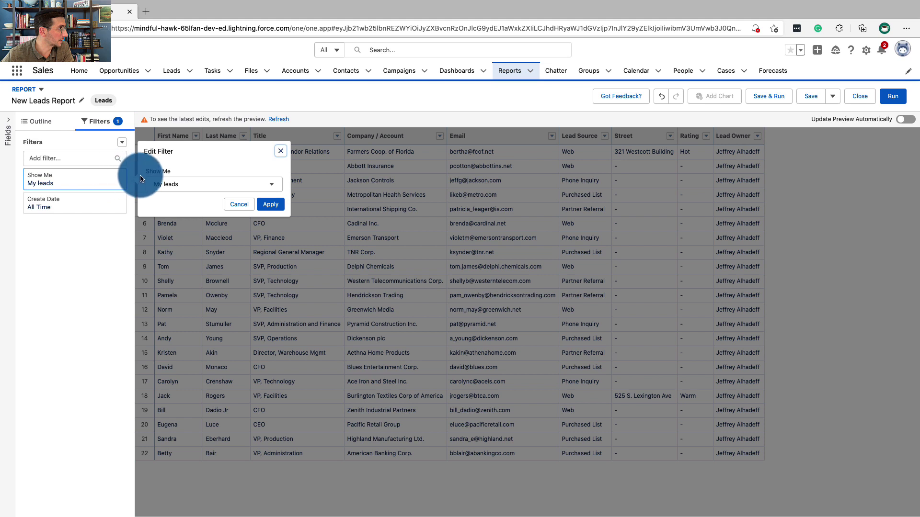
click(243, 190)
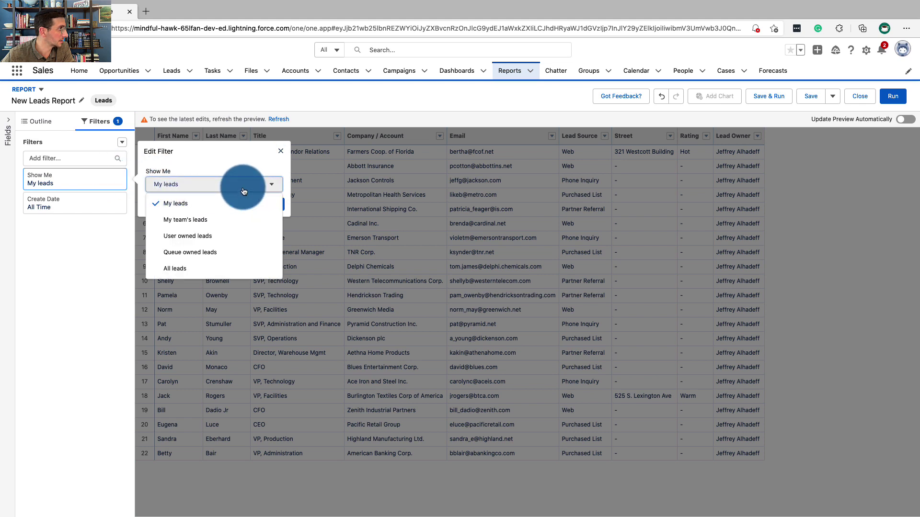
click(217, 267)
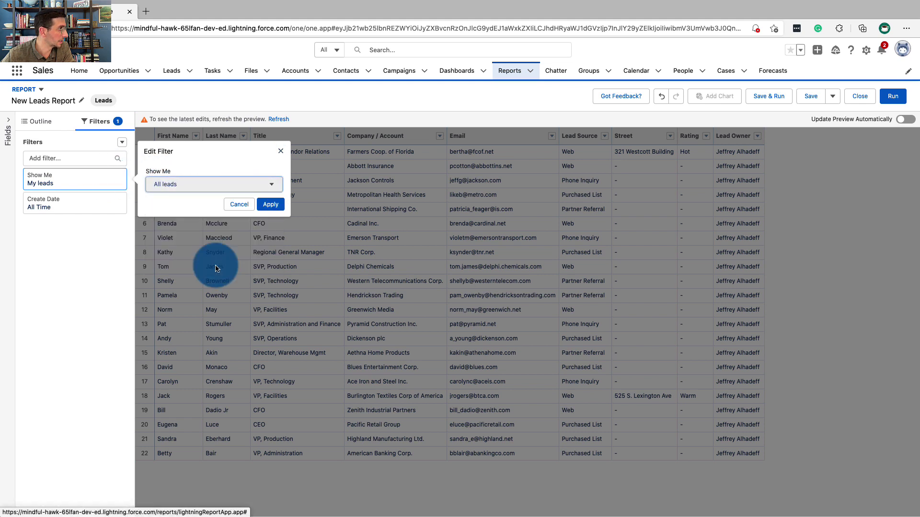
click(272, 204)
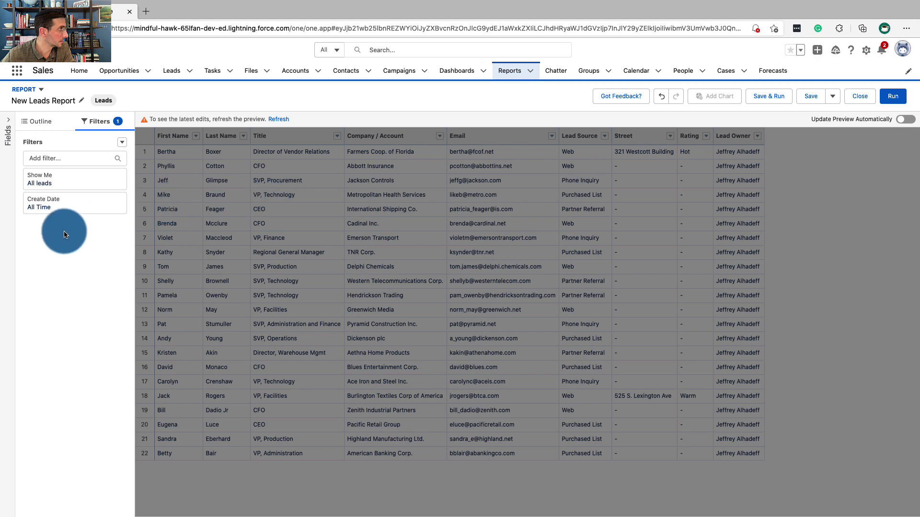
Check the challenge's required fields and remove the First Name, Last Name, Title, Company / Account and Email columns from the report
key(ctrl+Left)
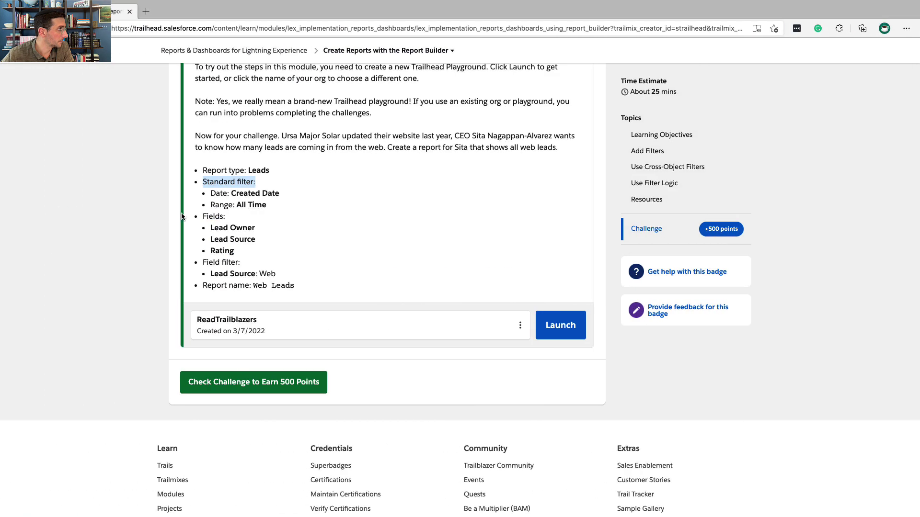
click(212, 218)
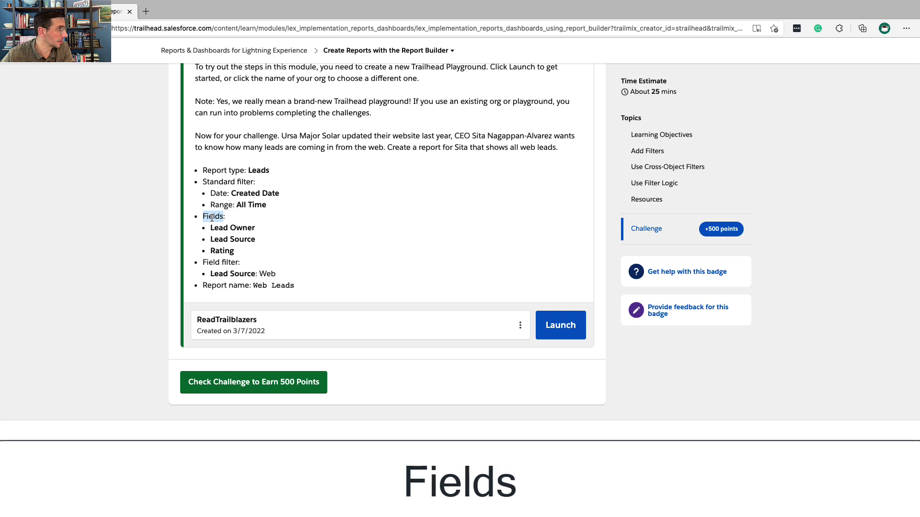
double_click(216, 238)
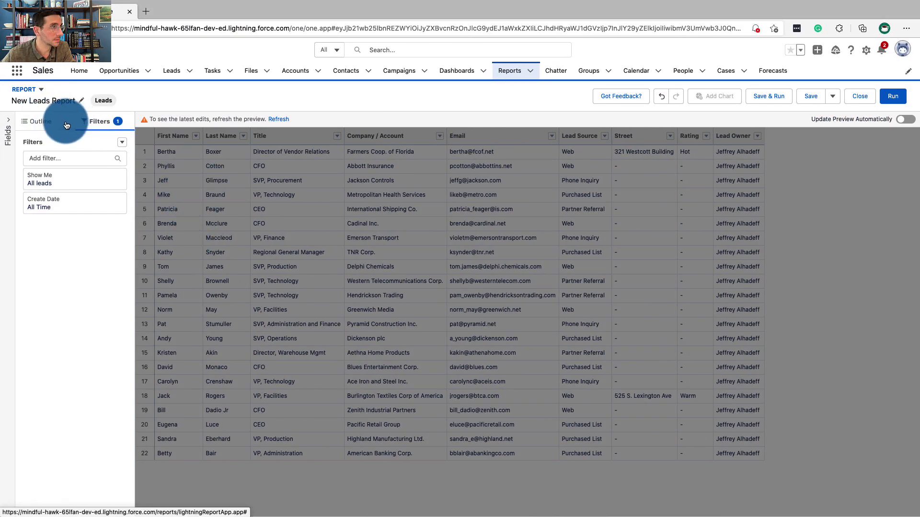
click(42, 122)
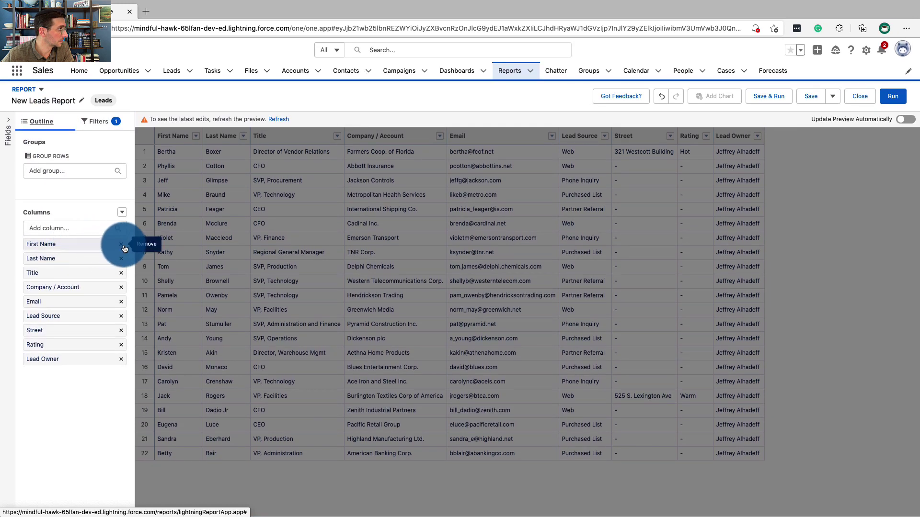
click(122, 245)
click(122, 245)
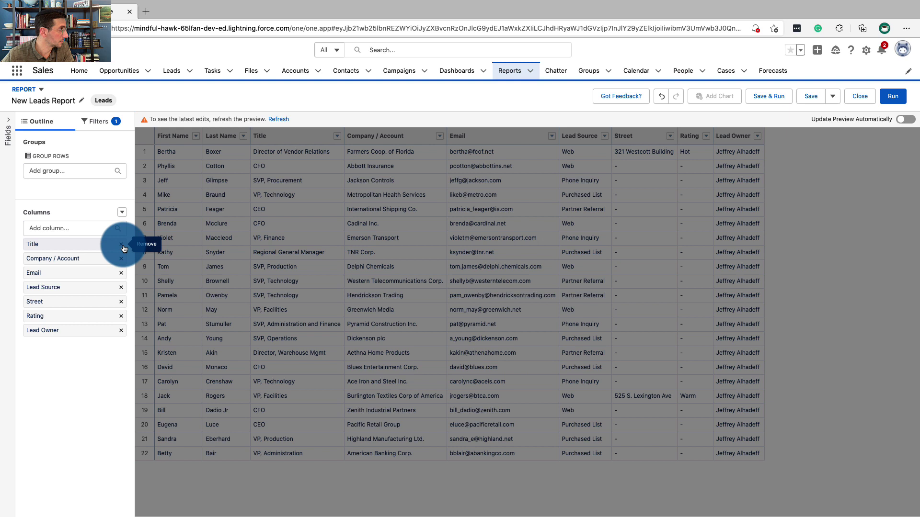
click(122, 245)
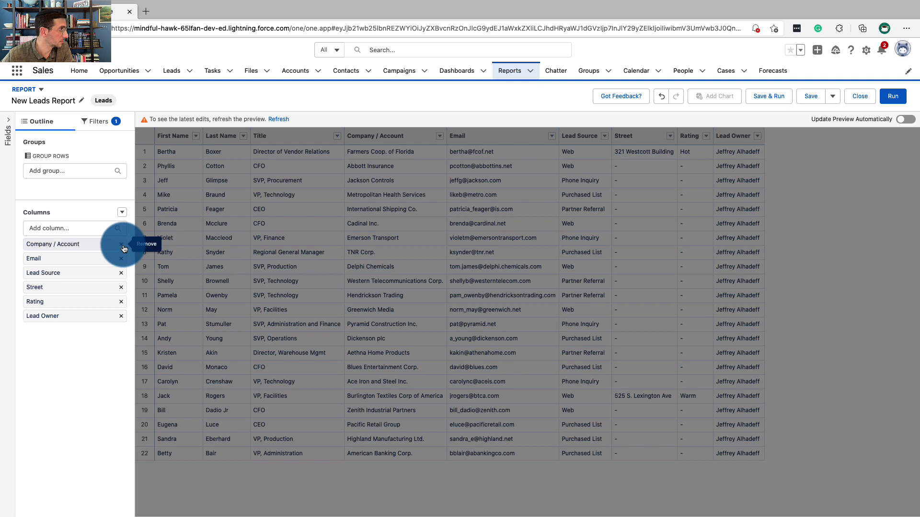
click(122, 245)
click(122, 246)
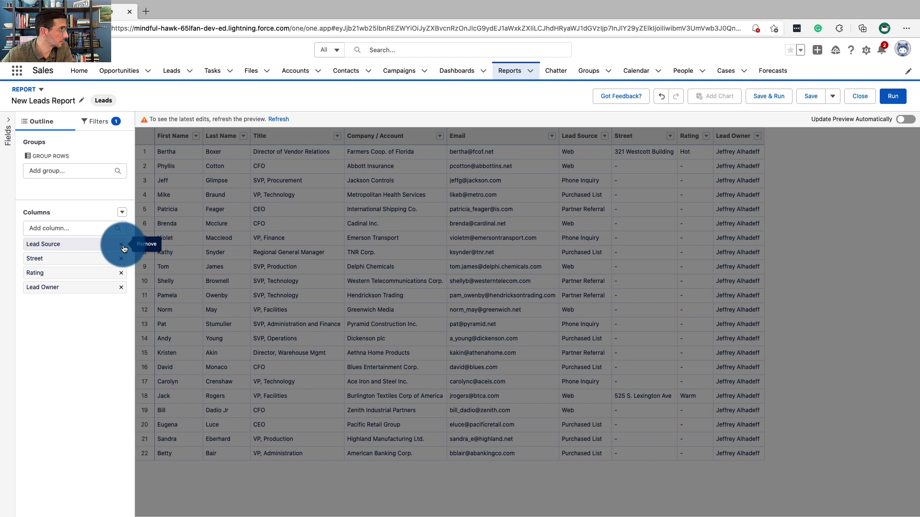
Compare the columns with the challenge's field list, move Lead Owner above Lead Source and remove the Street column
key(ctrl+Left)
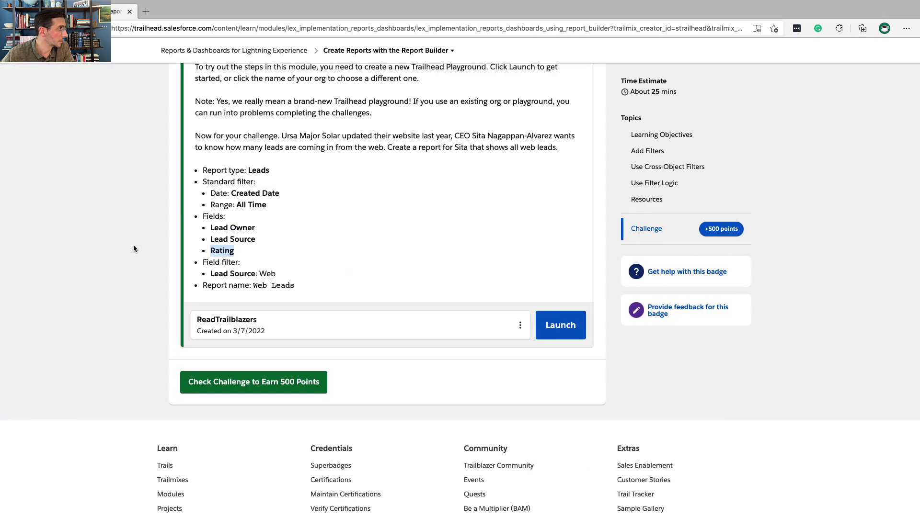
key(ctrl+Right)
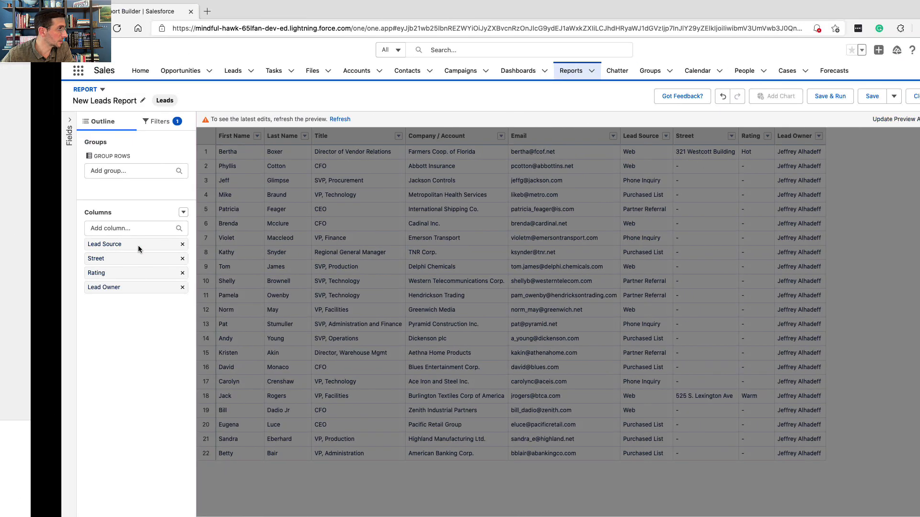
drag(118, 284, 98, 242)
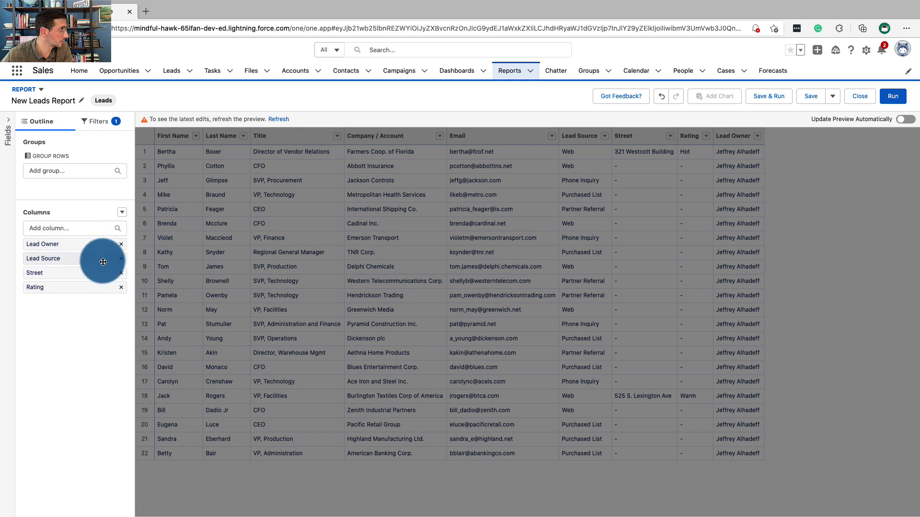
click(122, 274)
Check the challenge's field filter requirement and add a report filter for Lead Source equals Web
key(ctrl+Left)
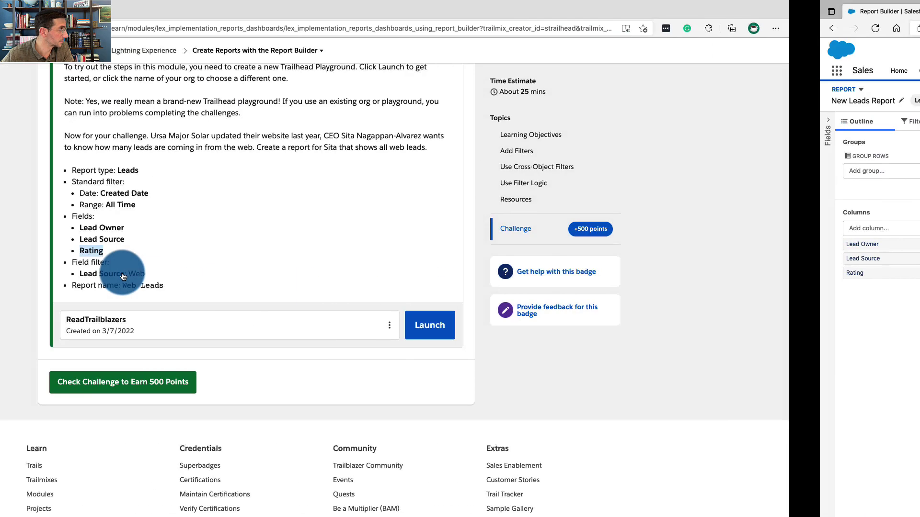
double_click(228, 263)
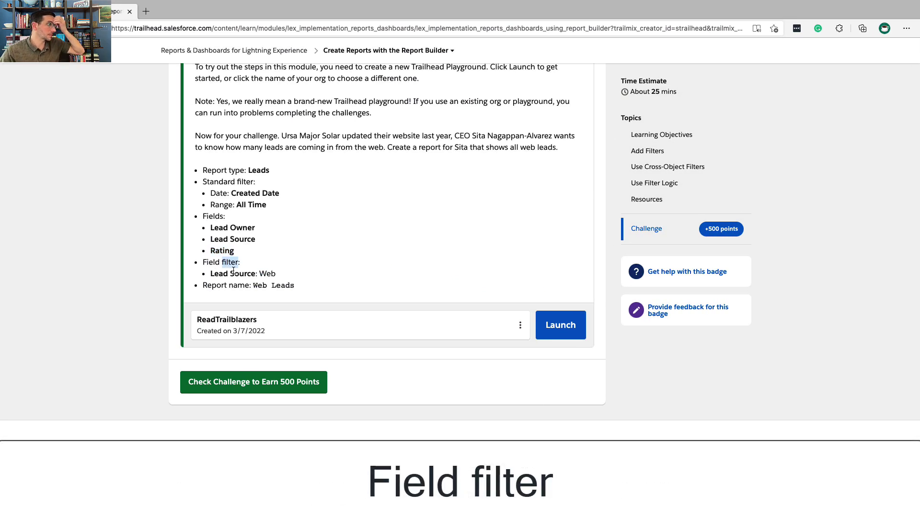
double_click(239, 275)
key(ctrl+Right)
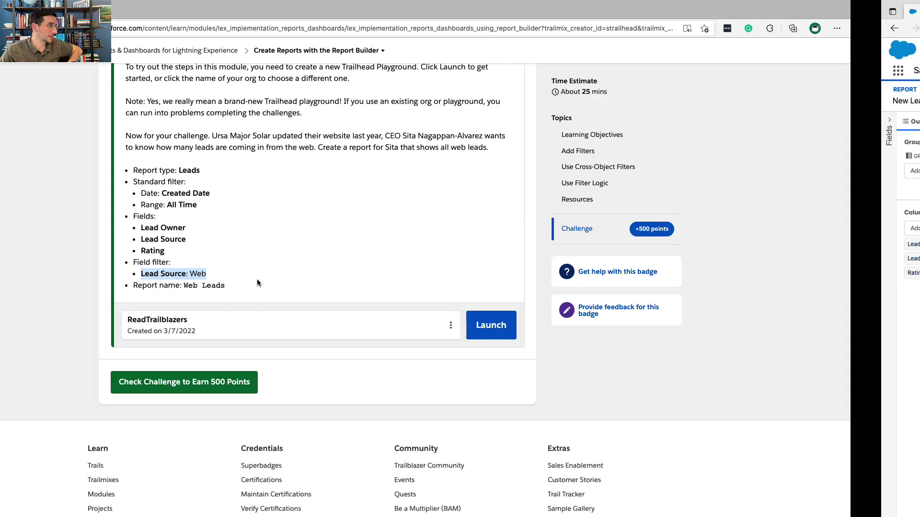
click(99, 257)
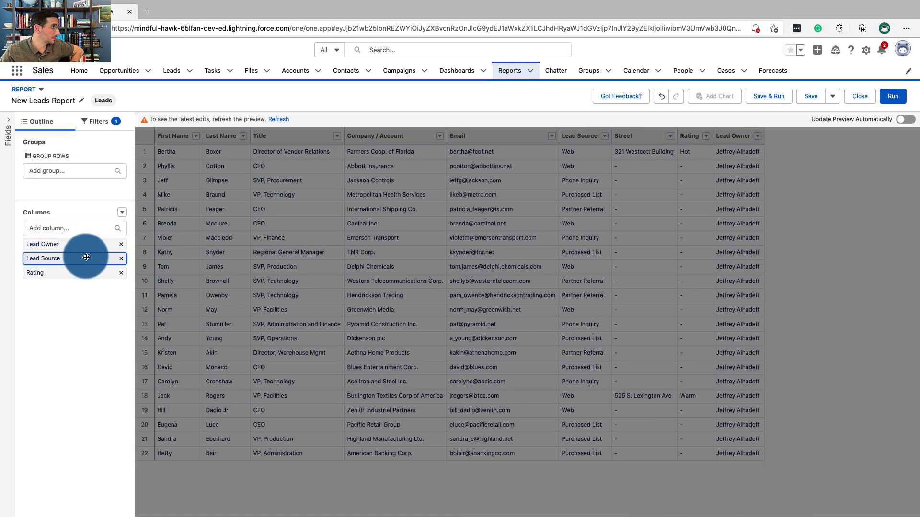
click(93, 121)
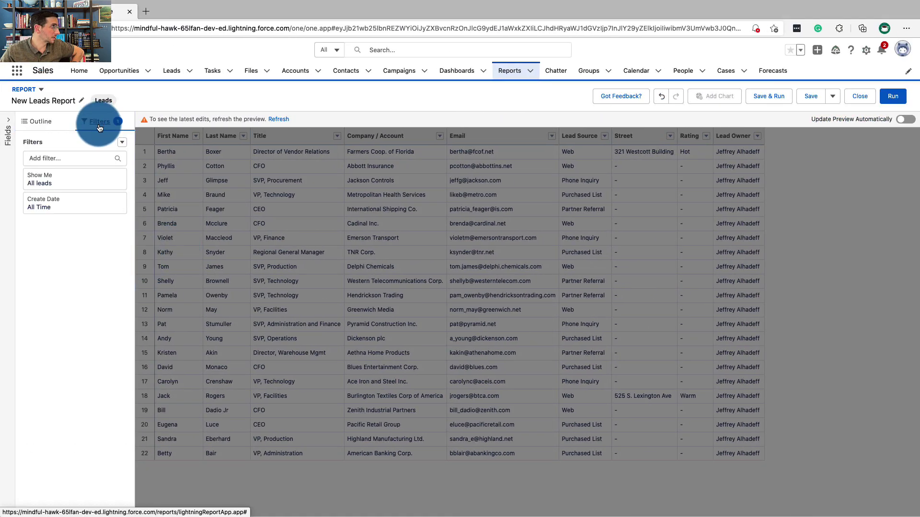
click(90, 151)
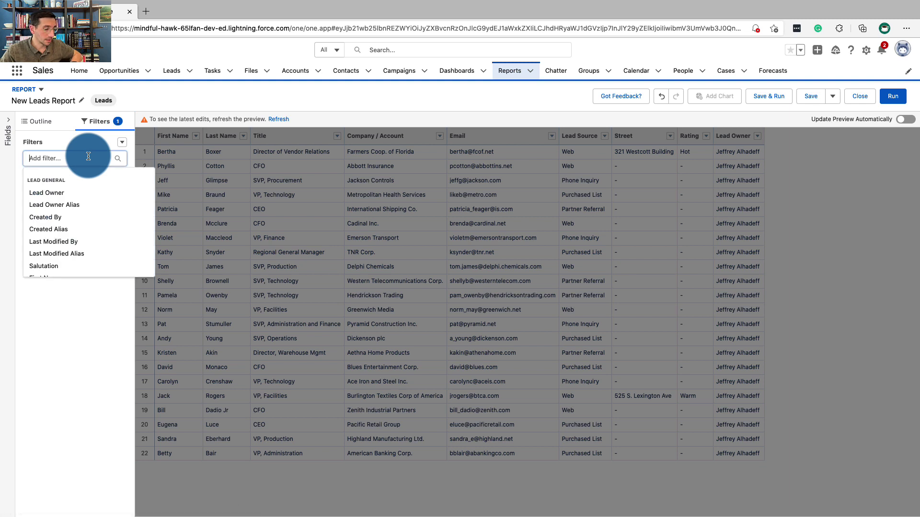
text(leader)
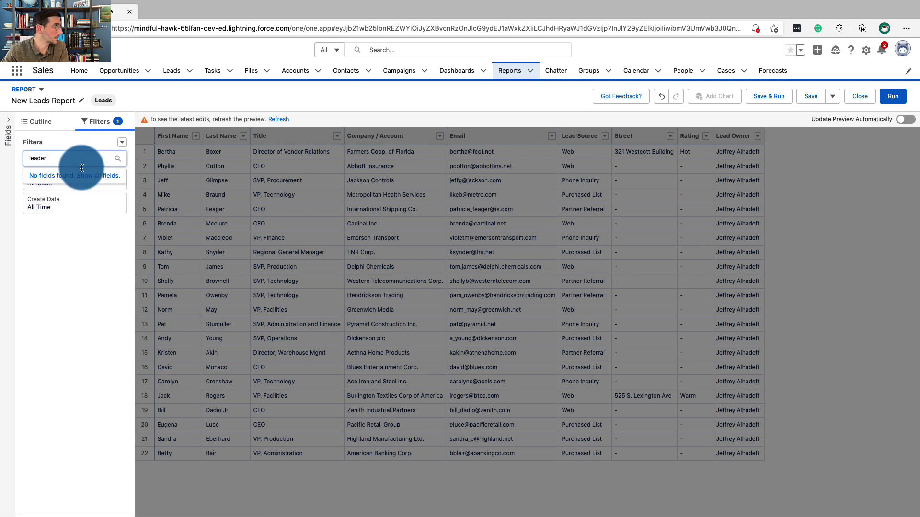
key(BackSpace)
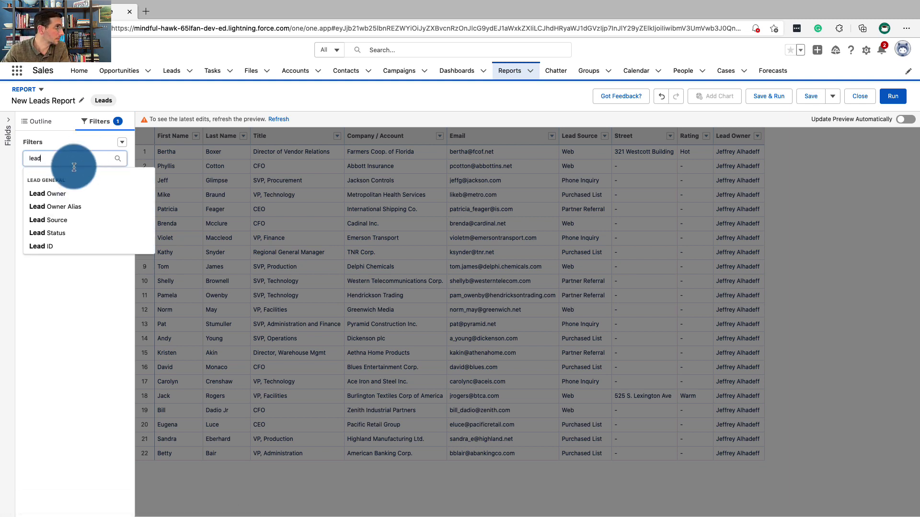
click(44, 214)
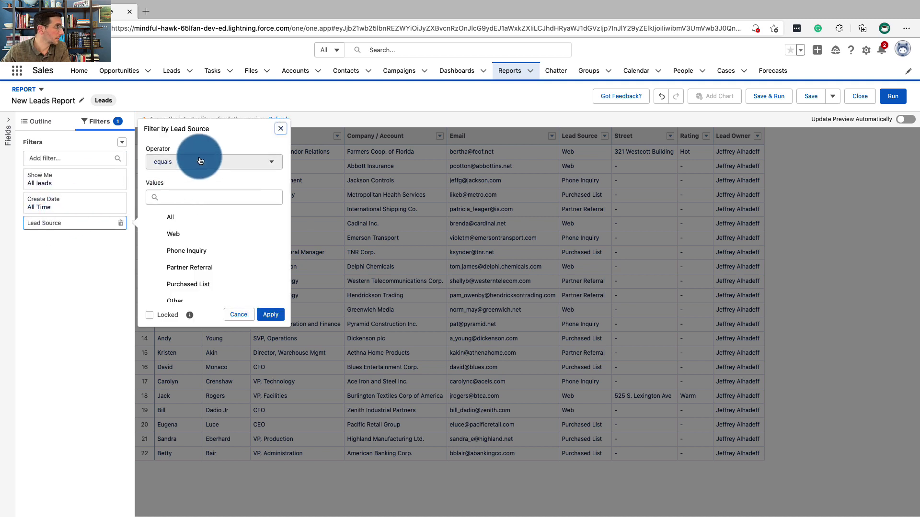
click(177, 235)
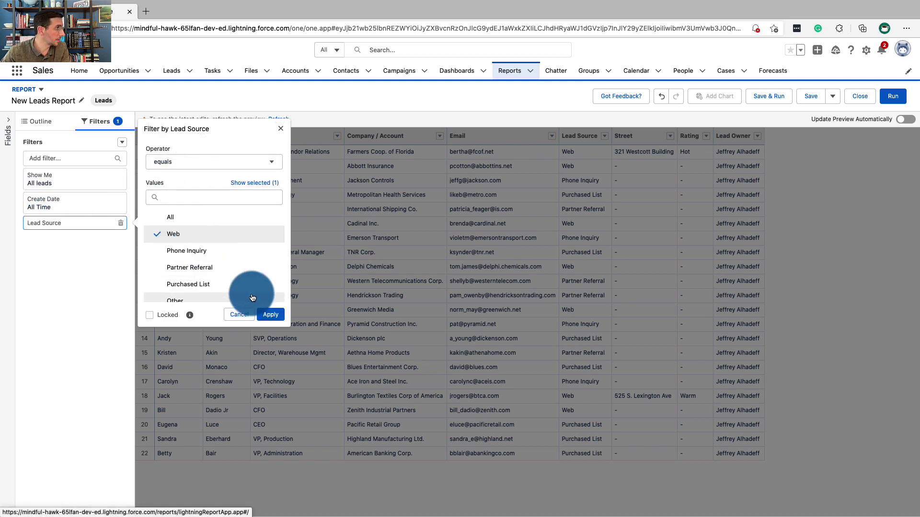
click(272, 316)
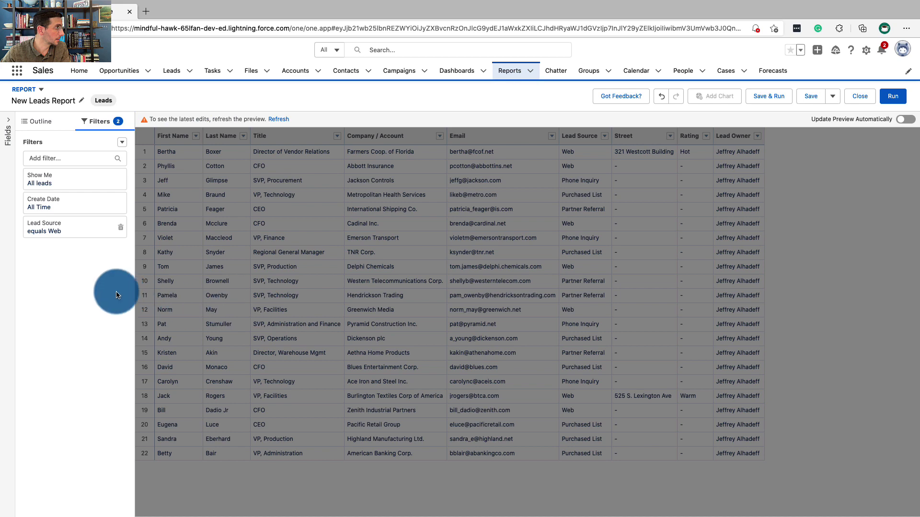
Check the required report name in the challenge, then save and run the report as Web Leads
key(ctrl+Left)
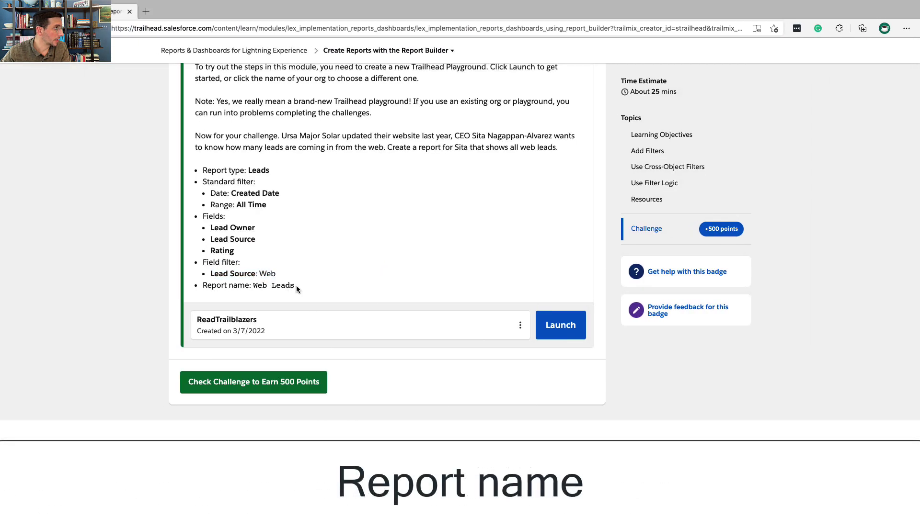
drag(296, 286, 255, 287)
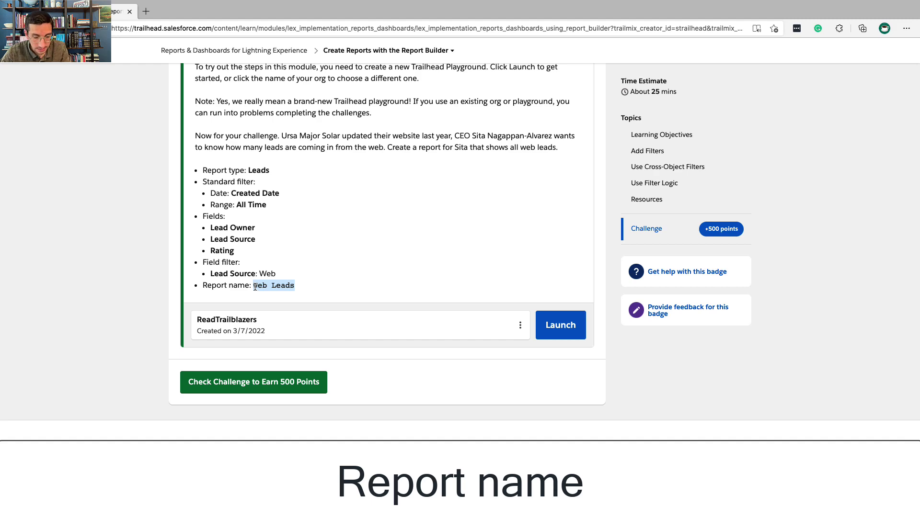
key(ctrl+Right)
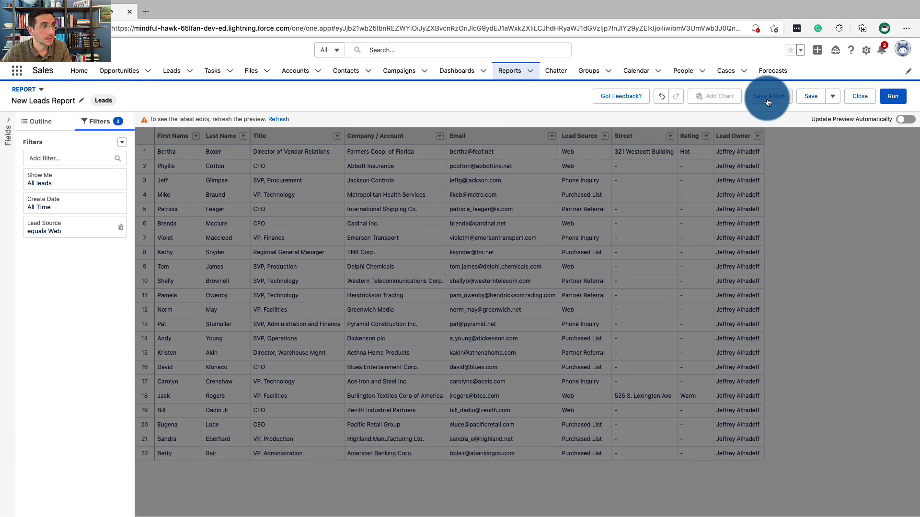
click(768, 98)
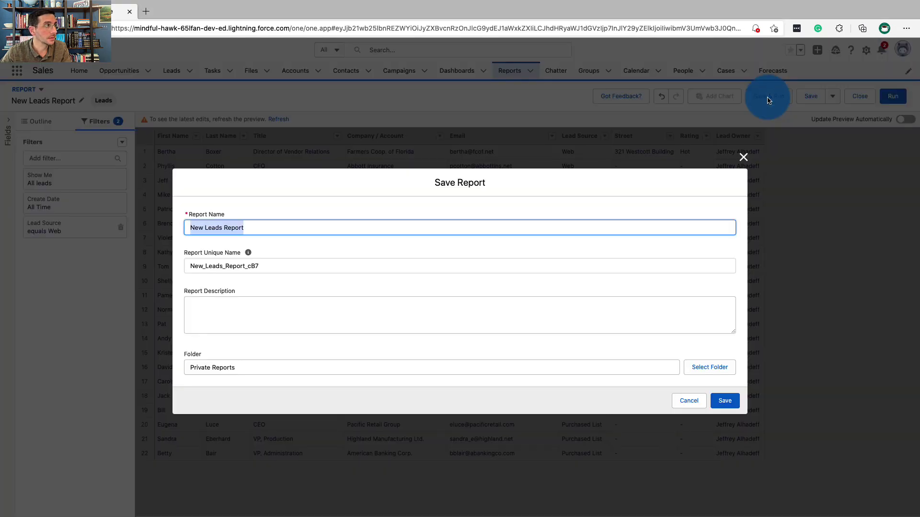
text(Web Leads)
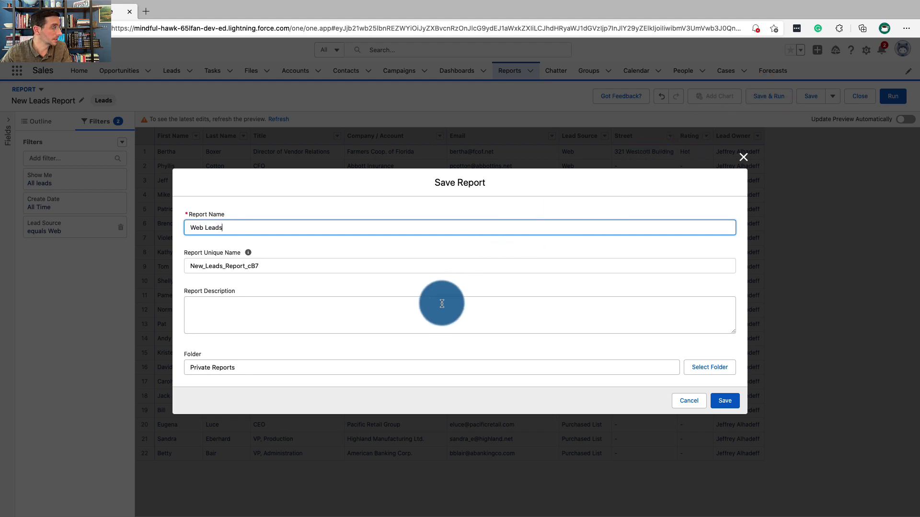
key(ctrl+Left)
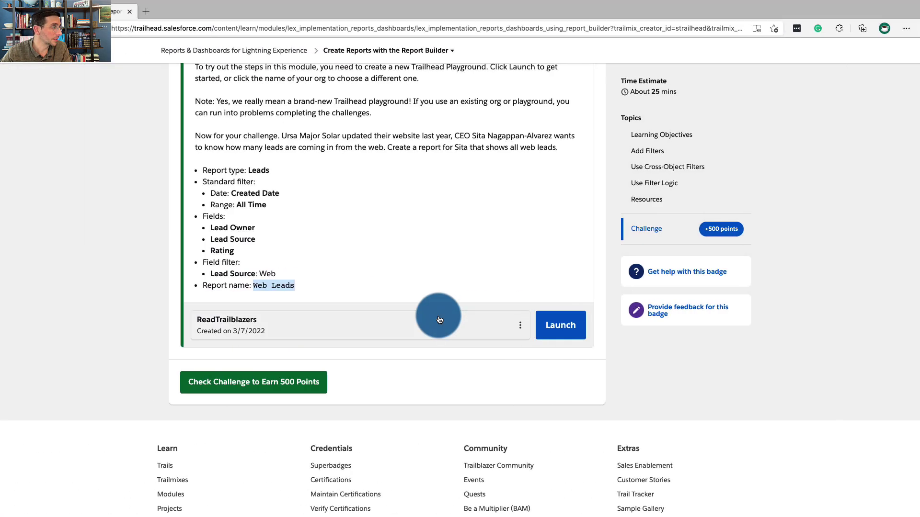
key(ctrl+Right)
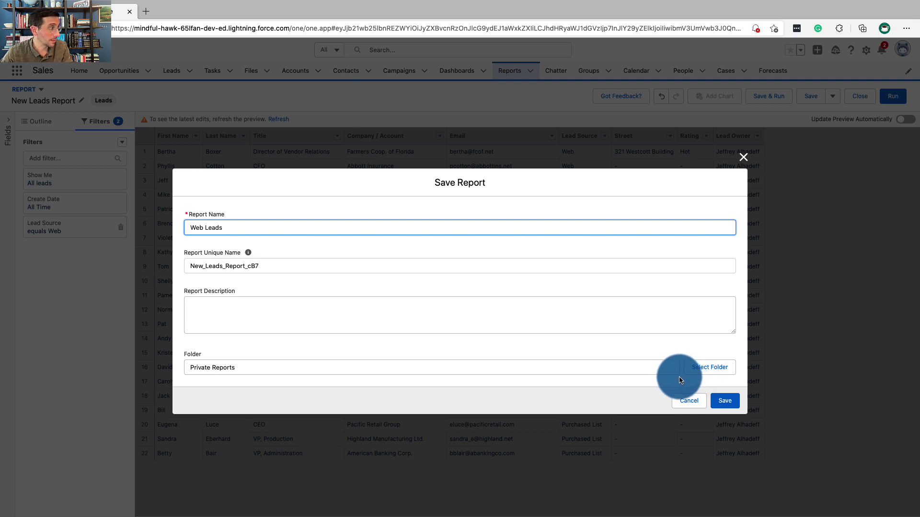
click(723, 401)
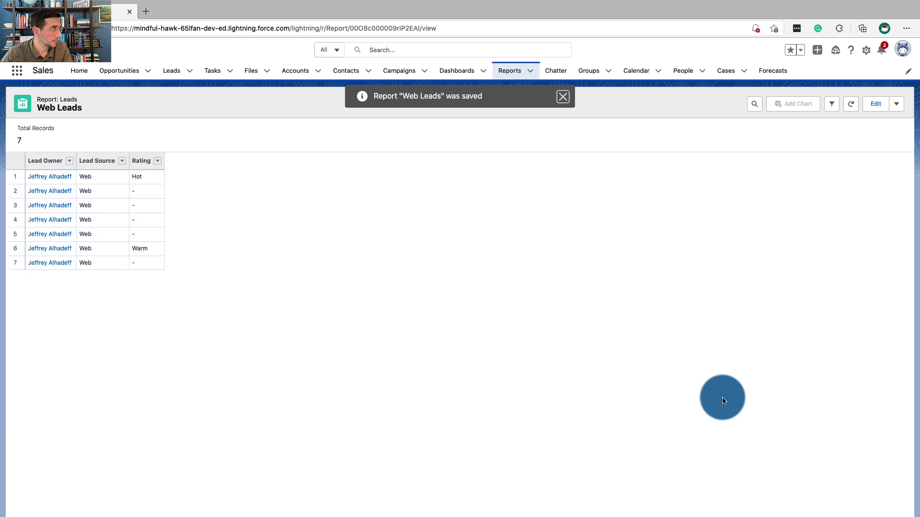
Compare the saved report with the Trailhead requirements and submit the challenge for checking
key(super+grave)
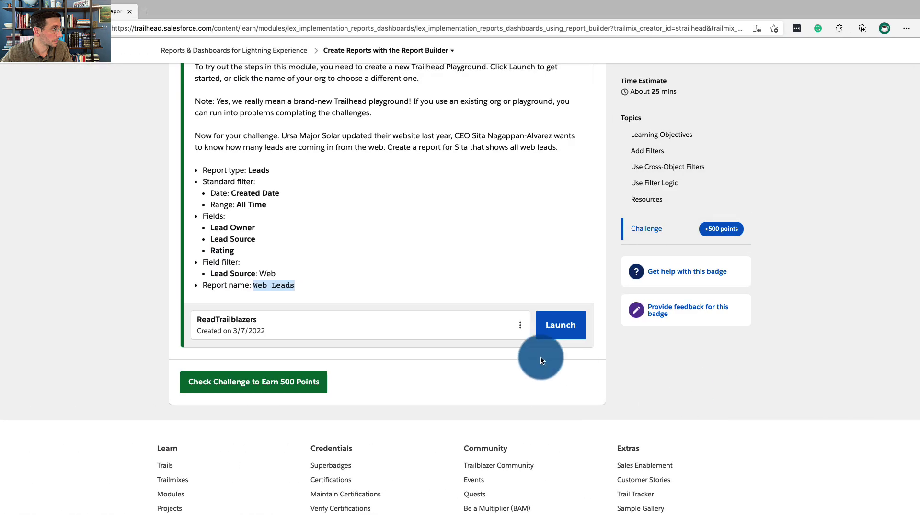
key(super+grave)
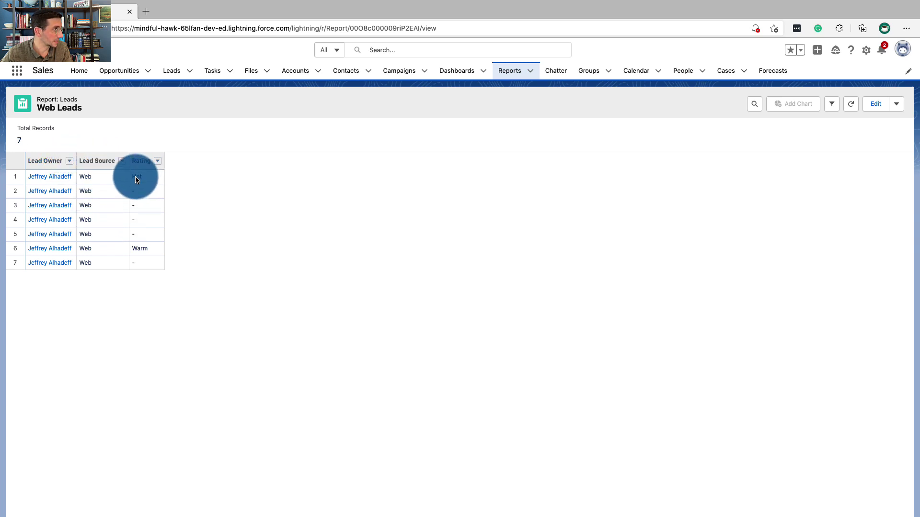
key(ctrl+Left)
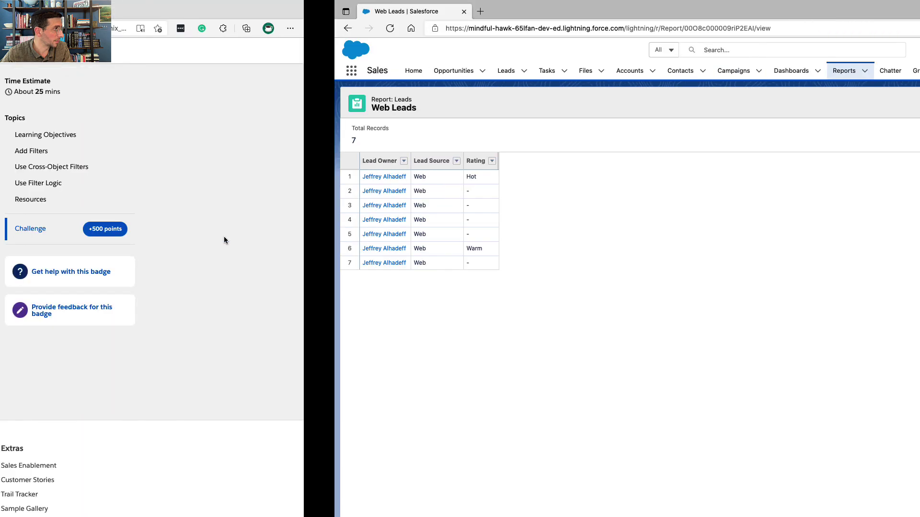
click(258, 387)
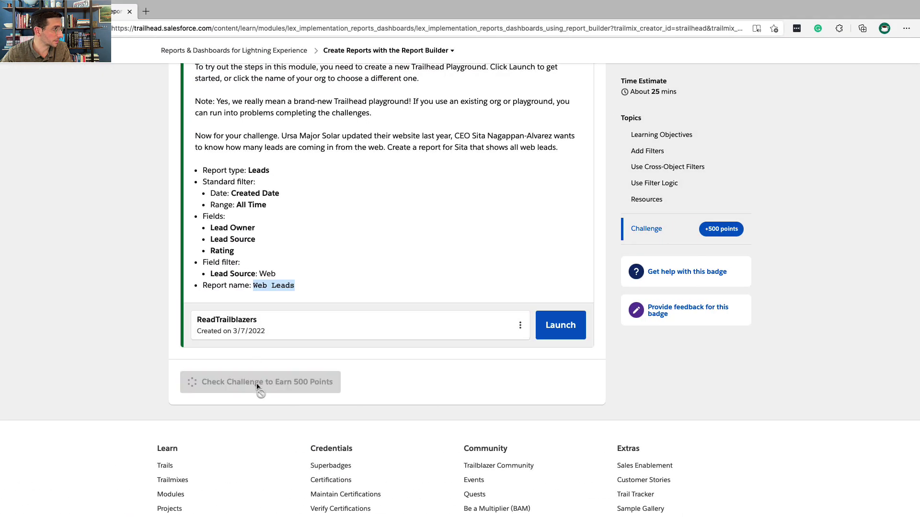